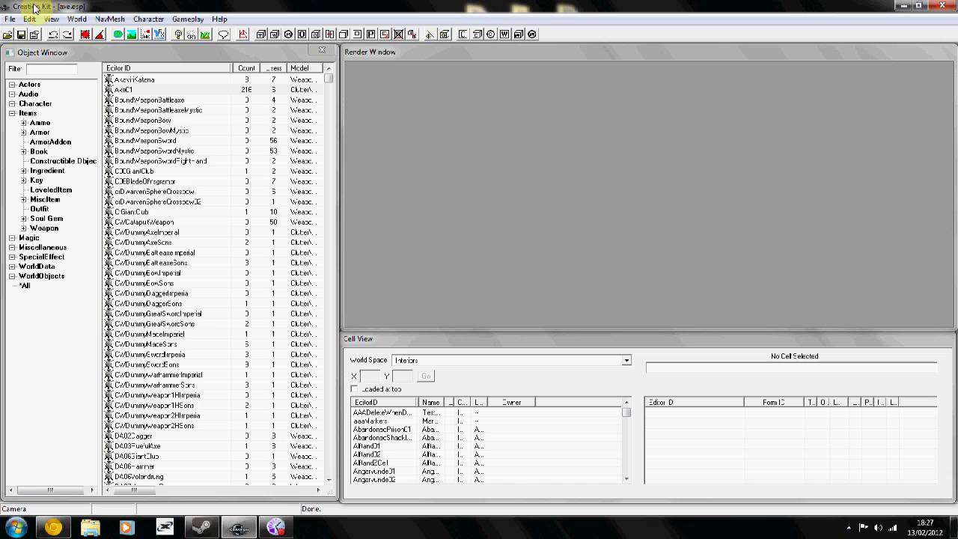
- Check which master and plugin files are loaded in the data file list, without changing the selection
left_click(123, 92)
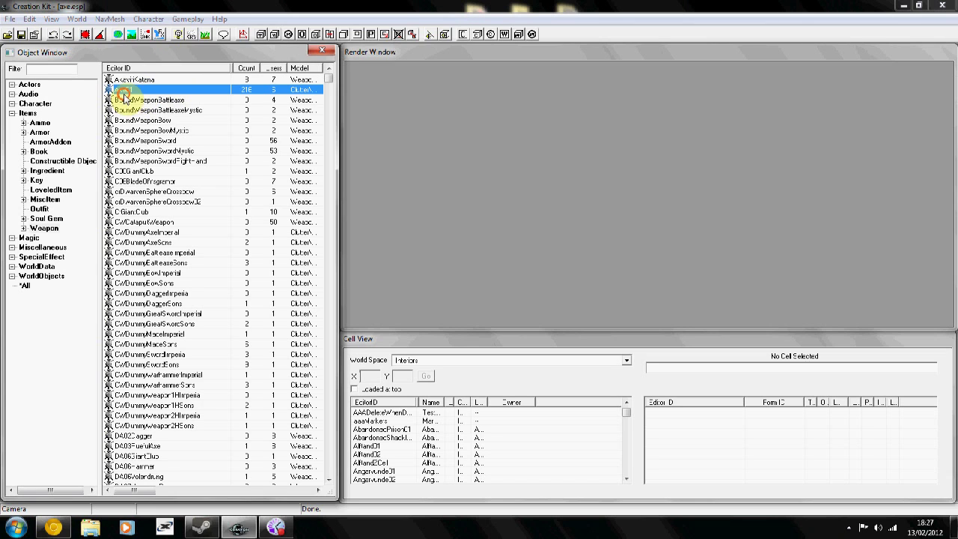
left_click(209, 6)
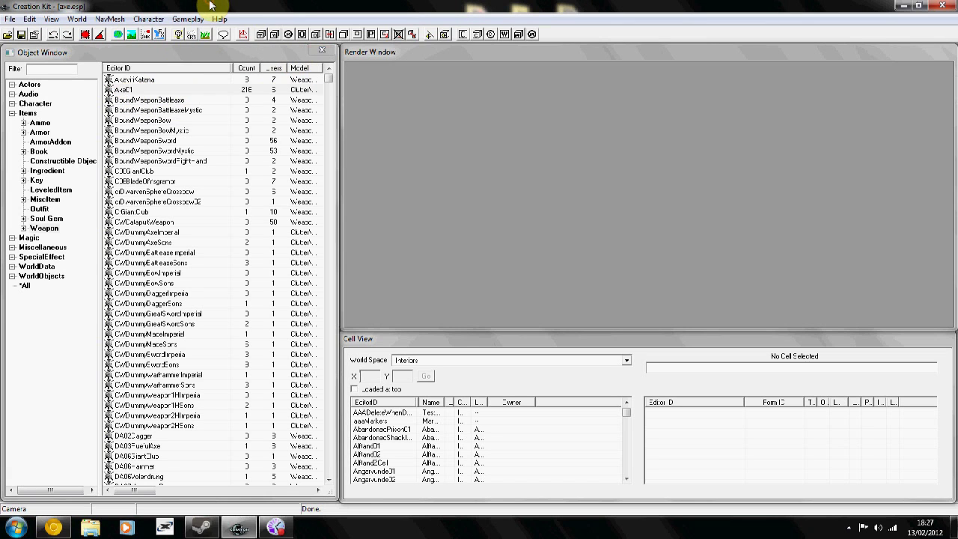
left_click(11, 20)
left_click(24, 28)
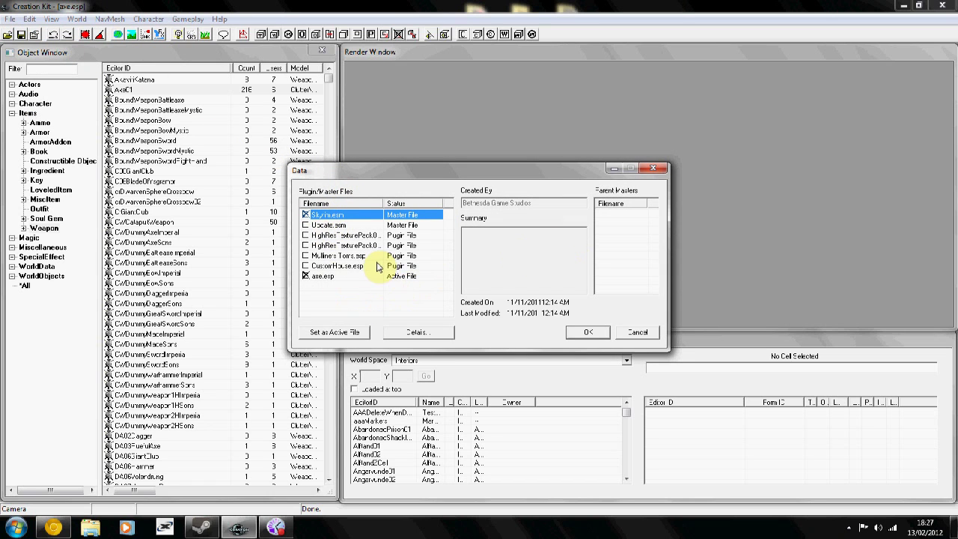
left_click(638, 333)
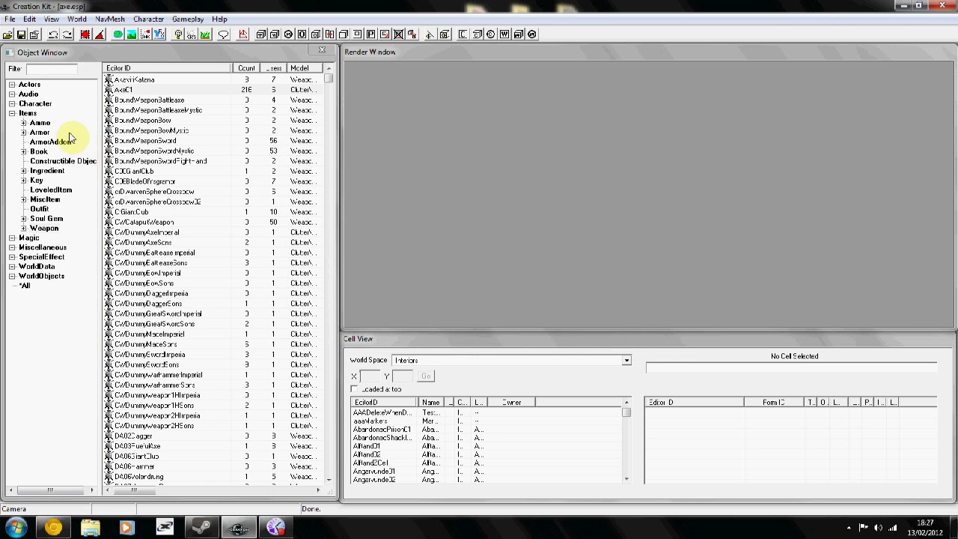
- Open the Axe01 object from the Weapon category under Items for editing
left_click(29, 52)
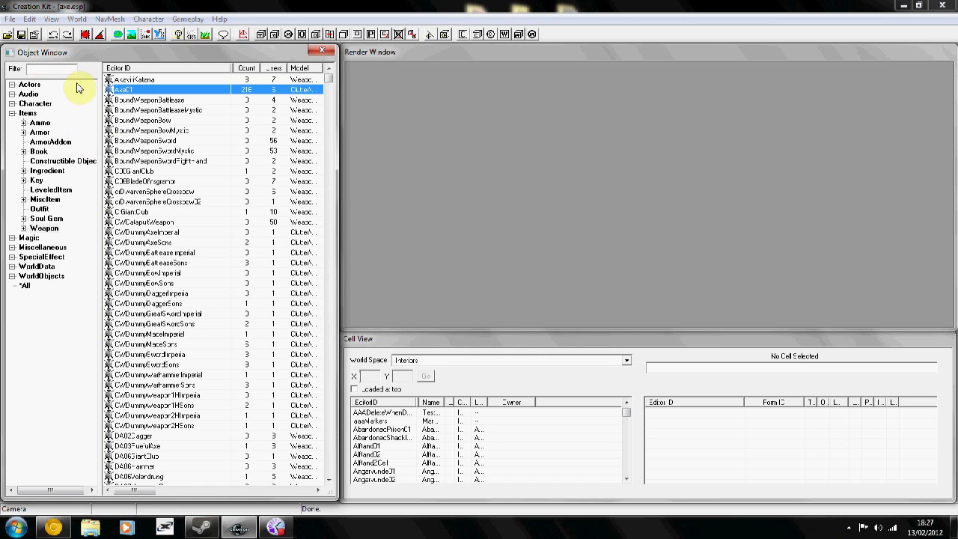
left_click(26, 112)
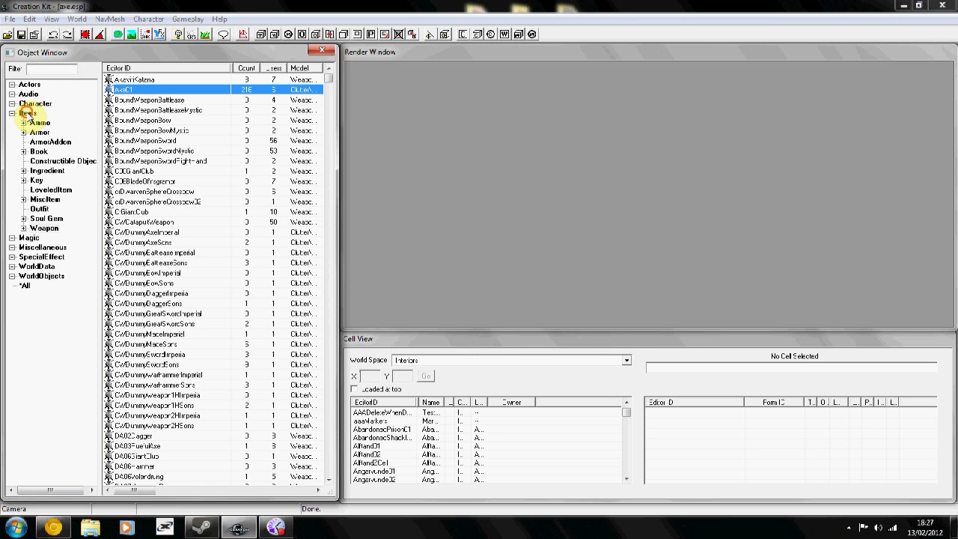
left_click(44, 228)
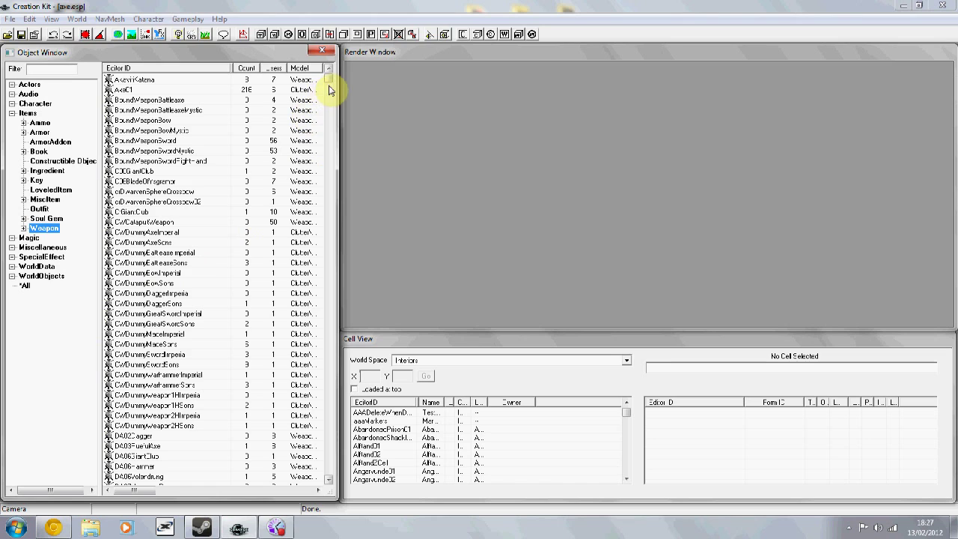
left_click_drag(330, 89, 342, 18)
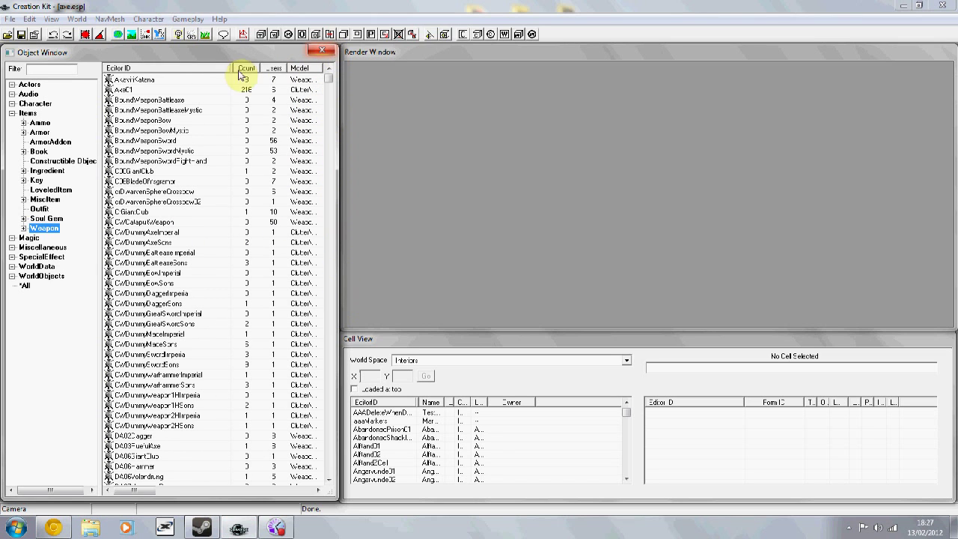
double_click(124, 89)
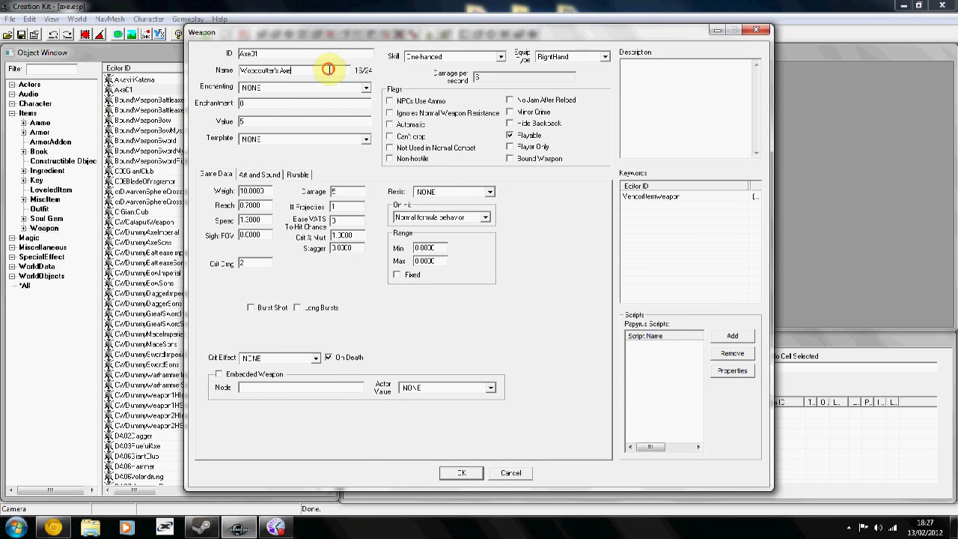
- Rename the weapon as "cool axe" and set its value to 999999
left_click_drag(327, 69, 4, 69)
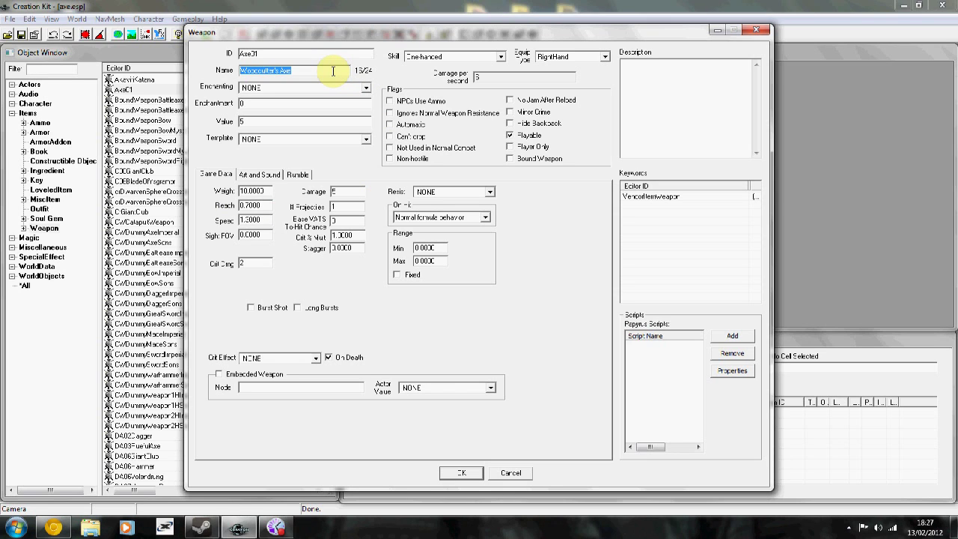
type("d")
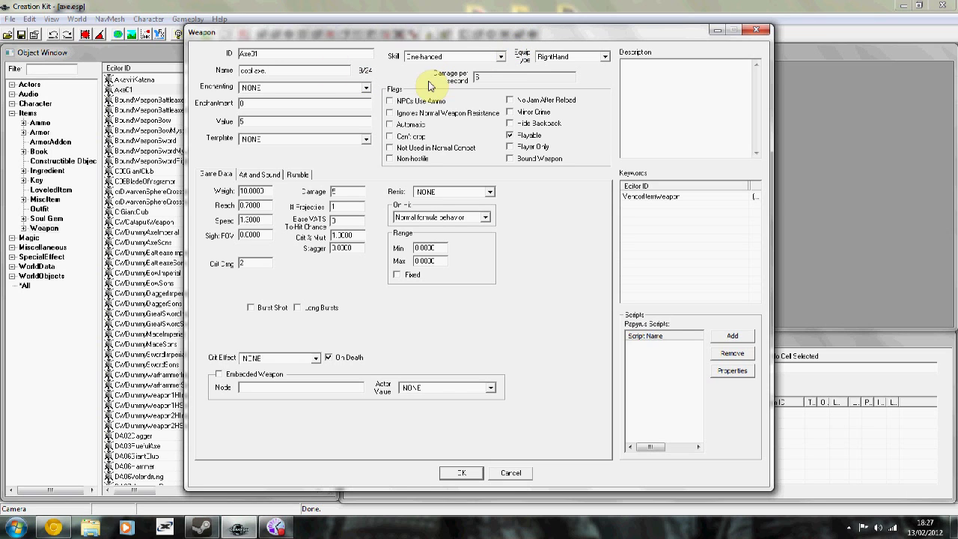
double_click(296, 122)
type("999999")
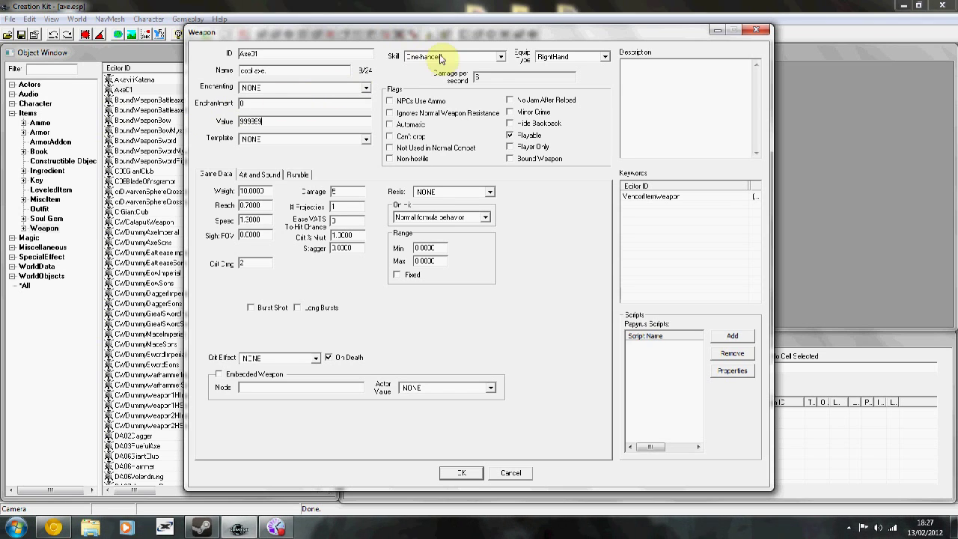
- Set the weapon's skill to Alchemy and keep RightHand as its equip type
left_click(499, 57)
left_click_drag(501, 110, 504, 78)
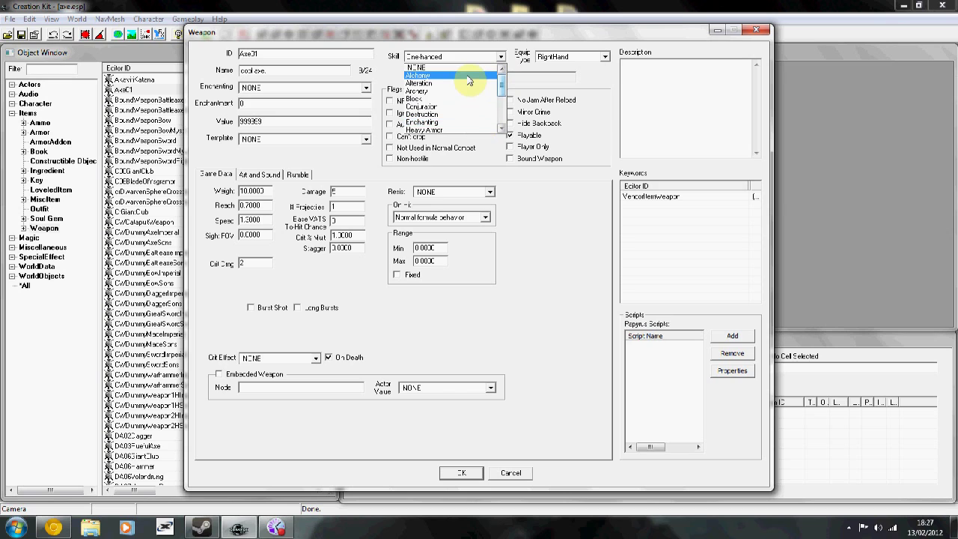
left_click(468, 76)
left_click(567, 57)
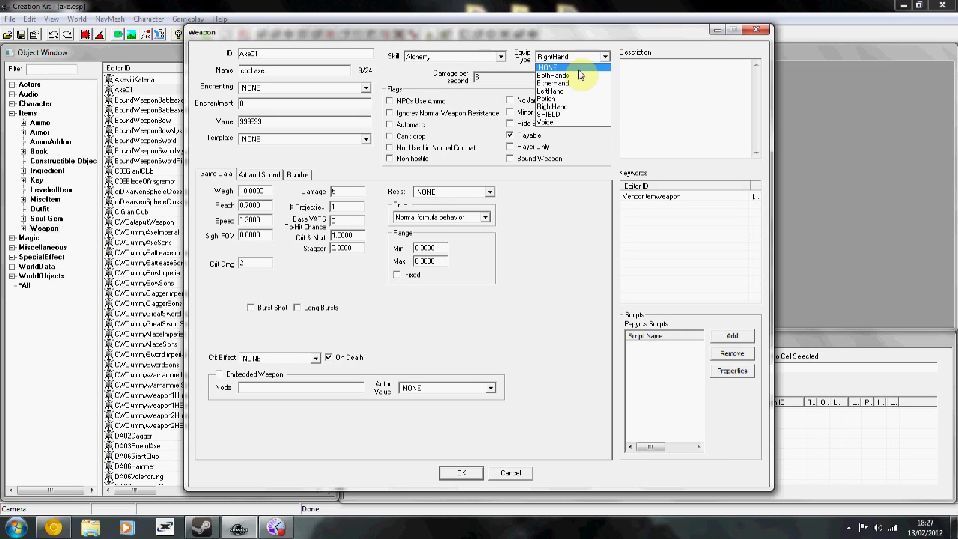
left_click(577, 212)
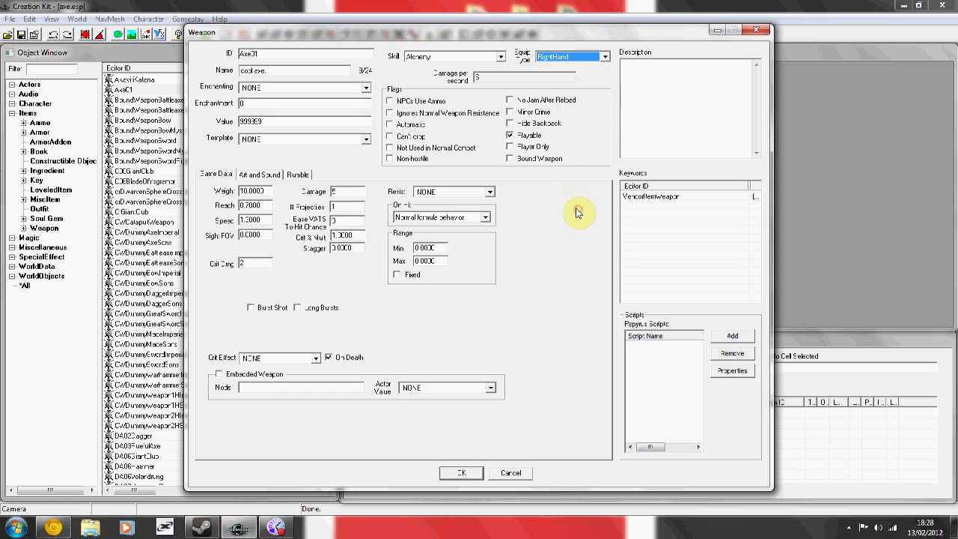
- Set the weapon's weight to 1, its reach to 10 and its speed to 15
double_click(265, 192)
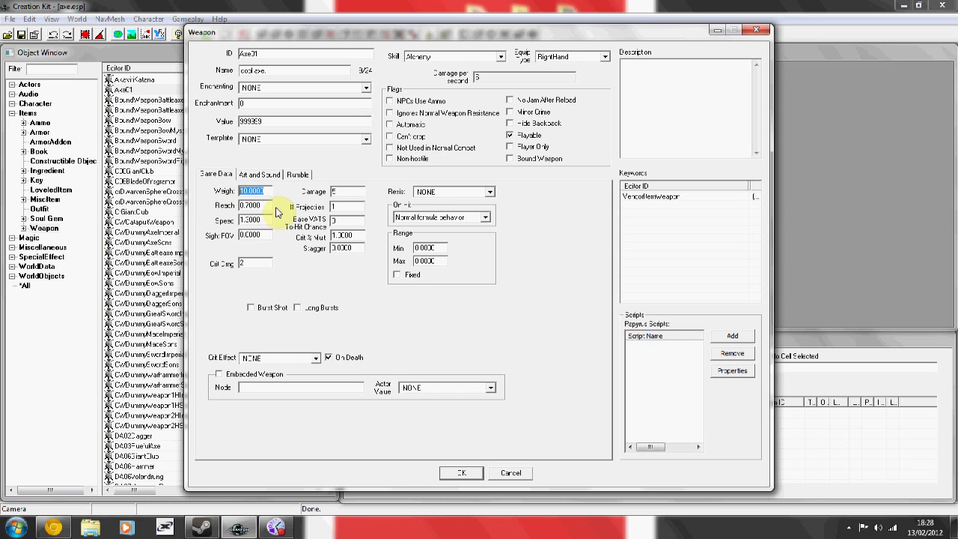
type("1")
key("Tab")
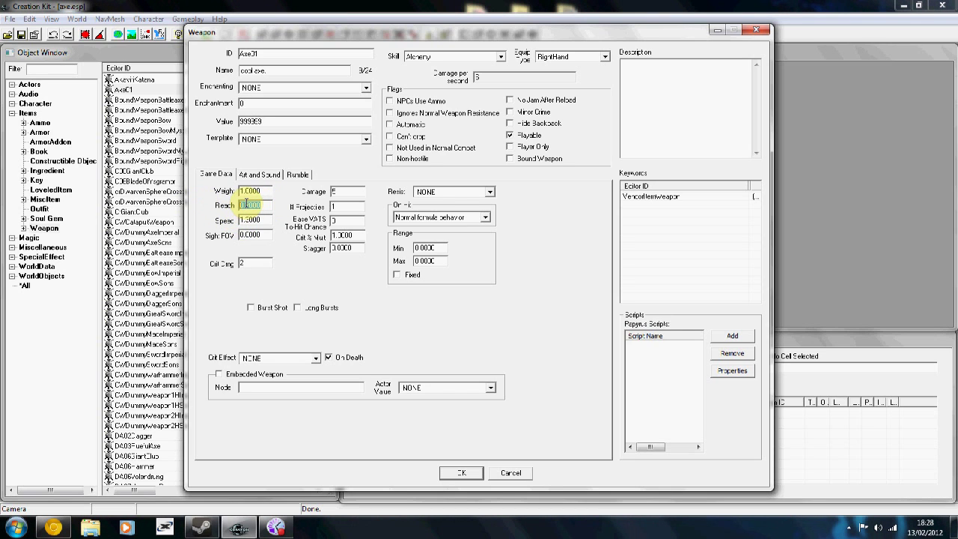
type("10")
left_click_drag(265, 219, 239, 212)
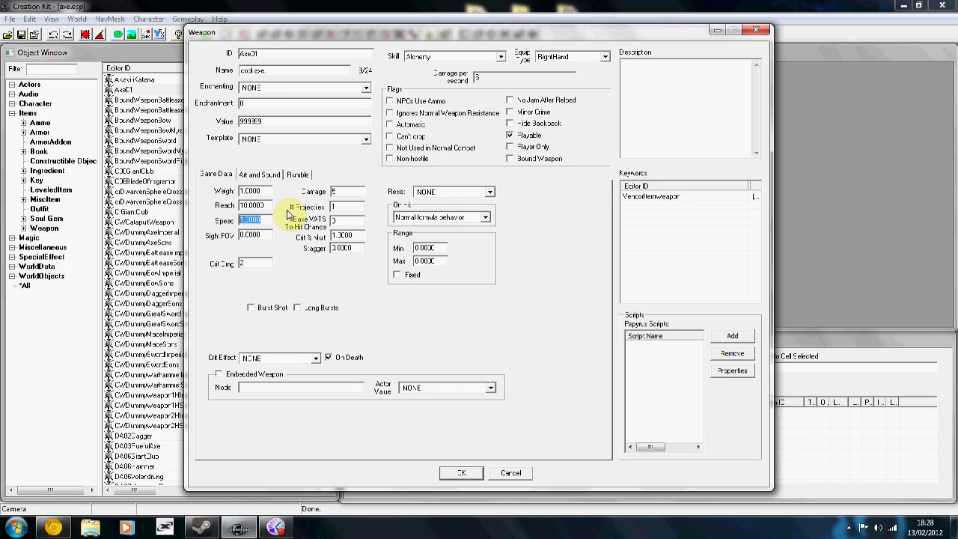
type("152")
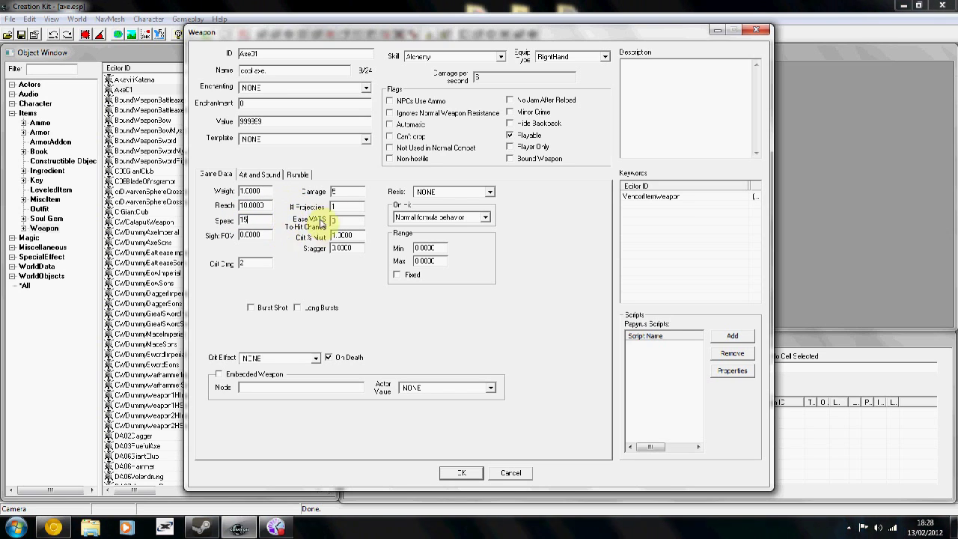
- Set both the weapon's damage and its critical damage to 65535
double_click(341, 191)
type("65535")
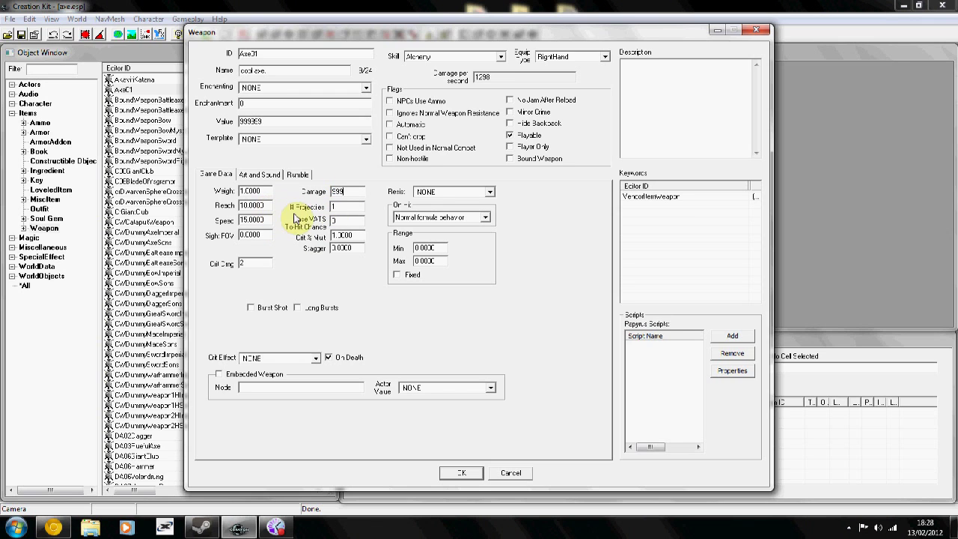
key("Tab")
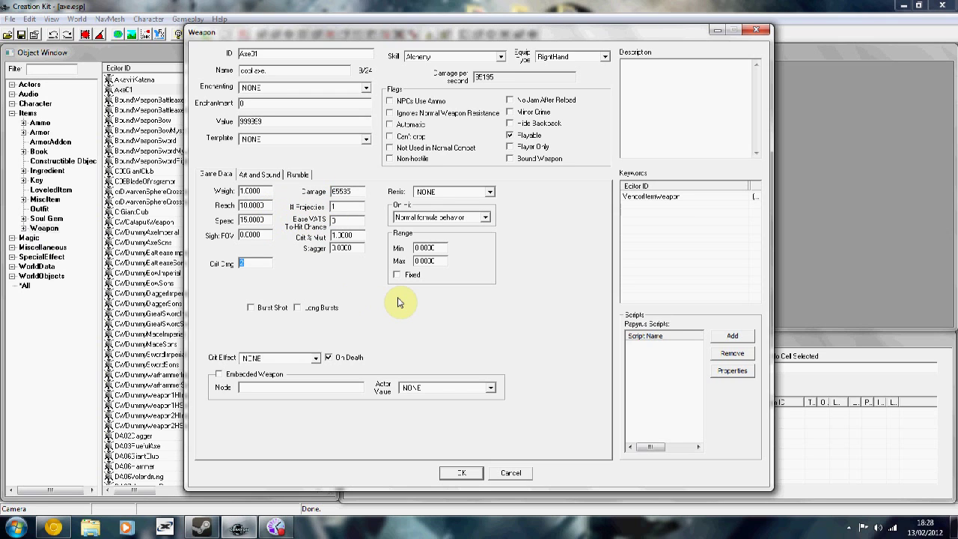
type("999999")
key("Tab")
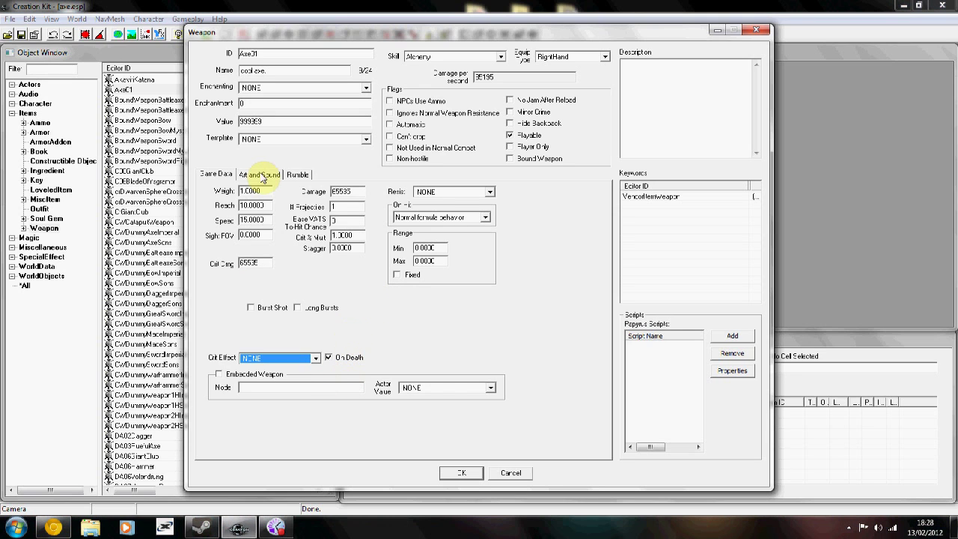
- Set the weapon's 1st person model object to 1stPersonBasicFork in its art and sound settings
left_click(262, 176)
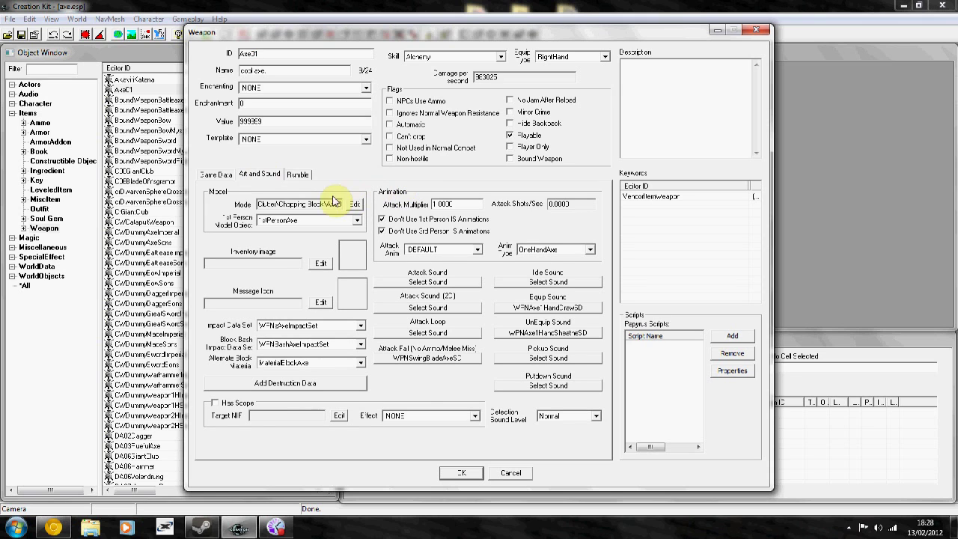
left_click(306, 220)
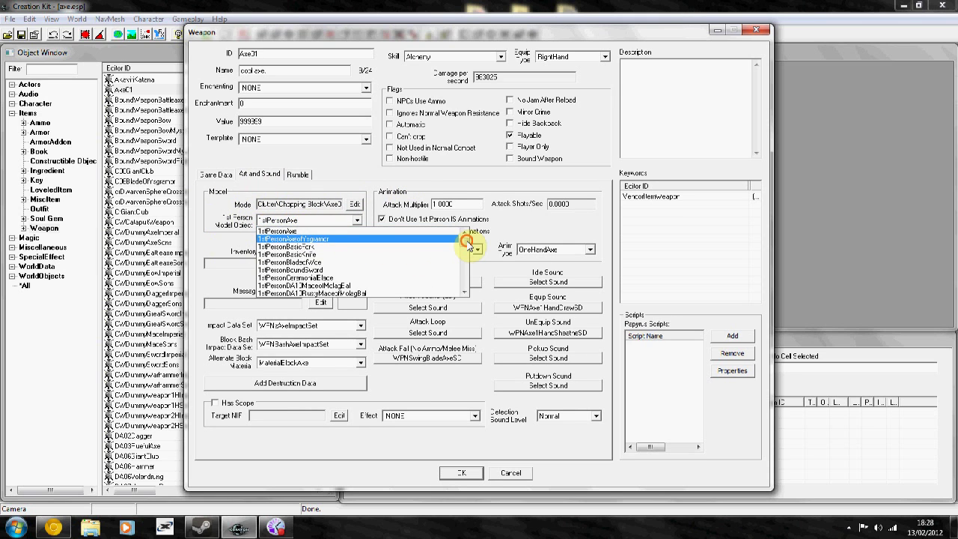
mouse_move(463, 240)
left_mouse_down()
mouse_move(469, 252)
mouse_move(467, 233)
left_mouse_up()
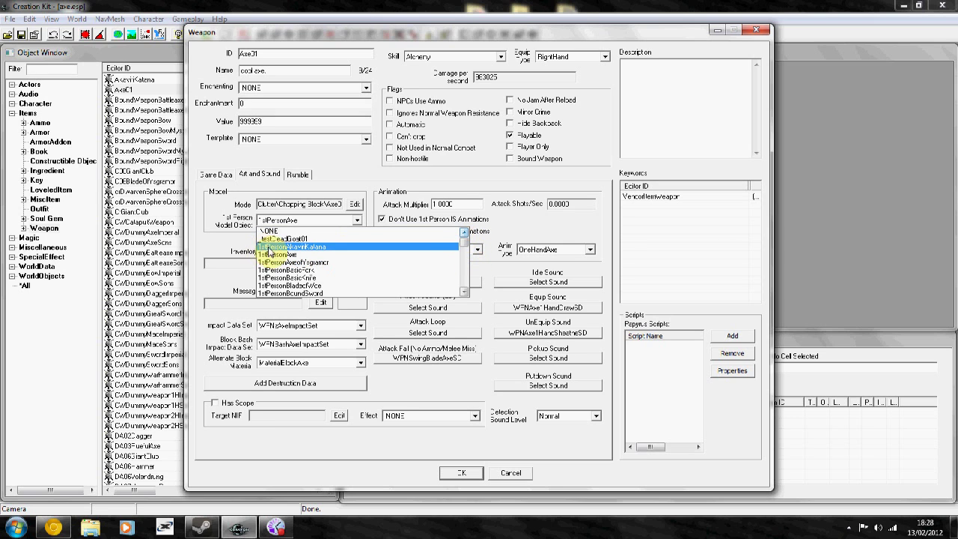
left_click(227, 243)
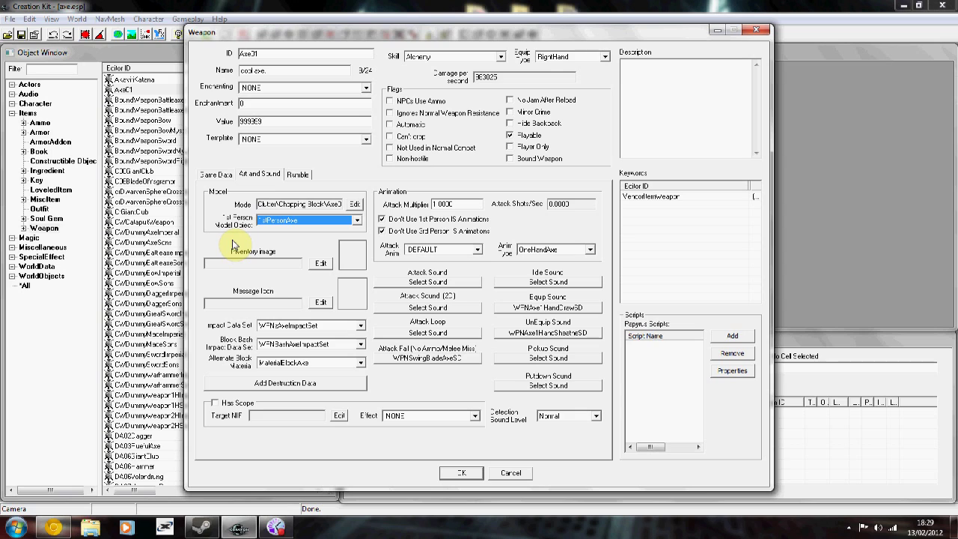
left_click(283, 220)
left_click_drag(467, 246, 465, 240)
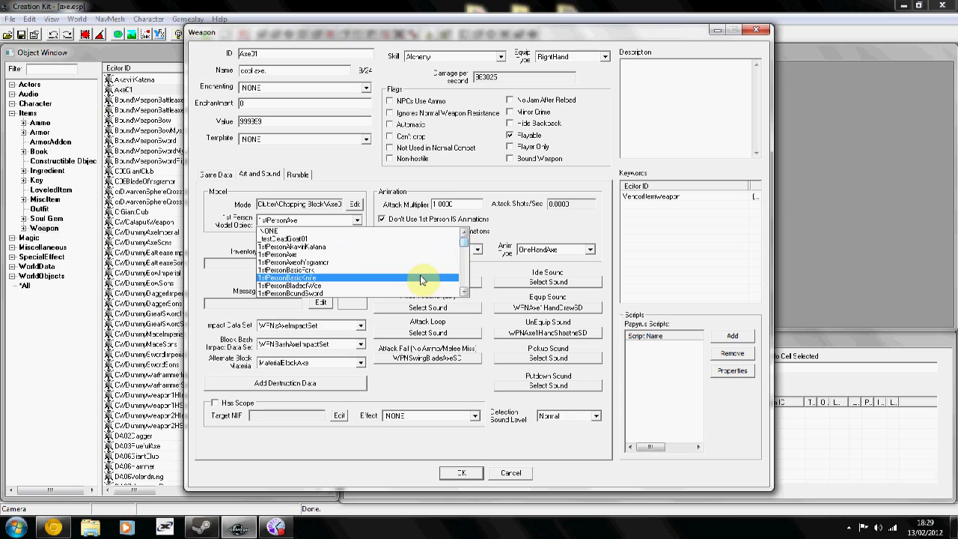
left_click(349, 274)
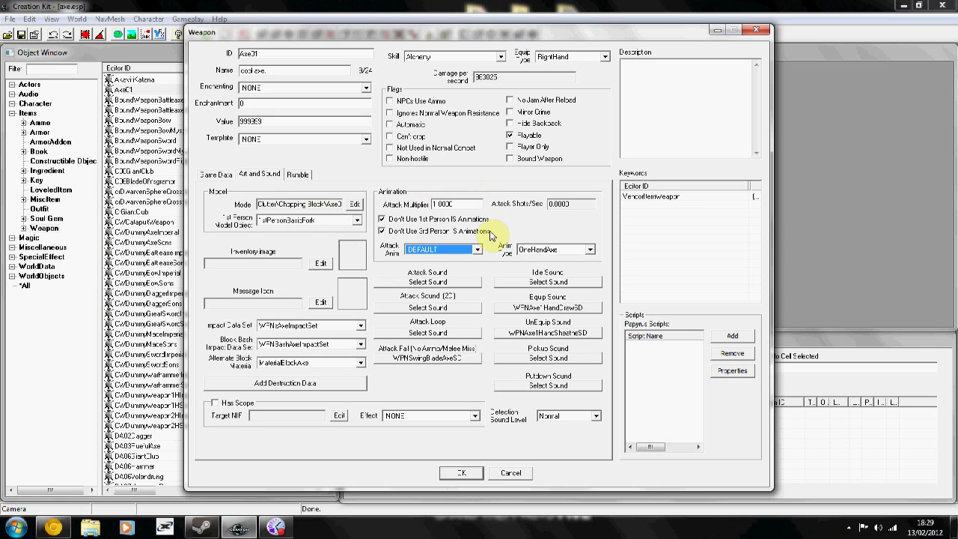
- Turn off the Don't Use 3rd Person IS Animations option and set the animation type to TwoHandAxe
left_click(486, 232)
left_click(590, 249)
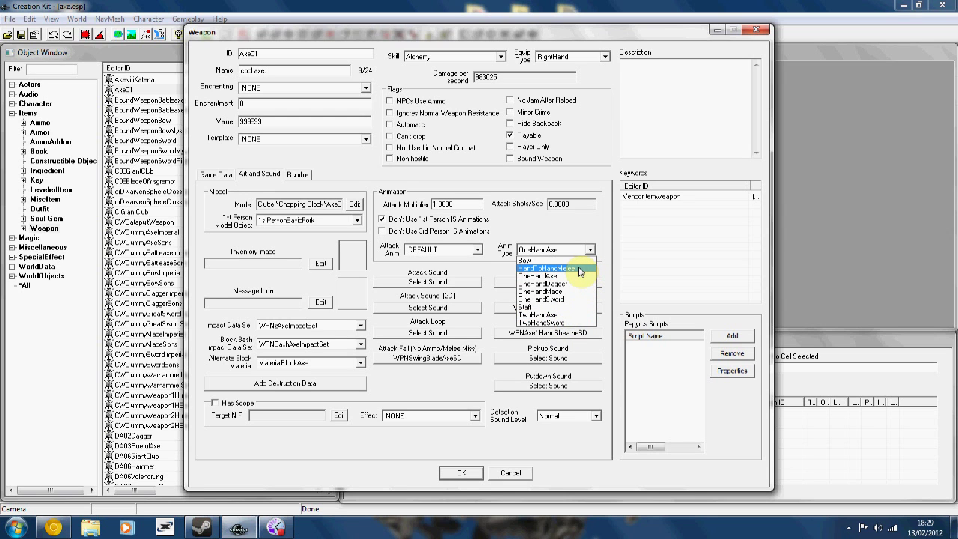
left_click(572, 315)
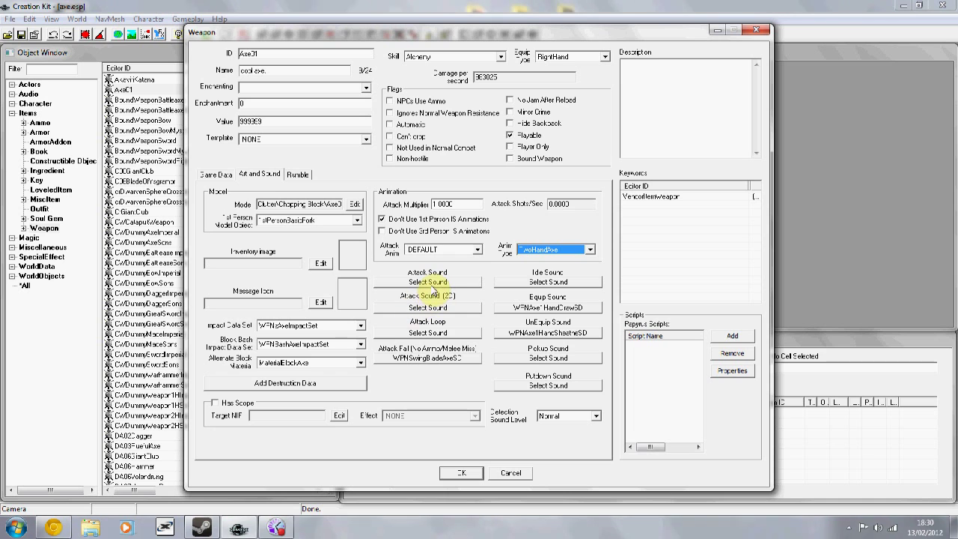
left_click(429, 283)
left_click_drag(358, 97, 364, 197)
left_click(359, 47)
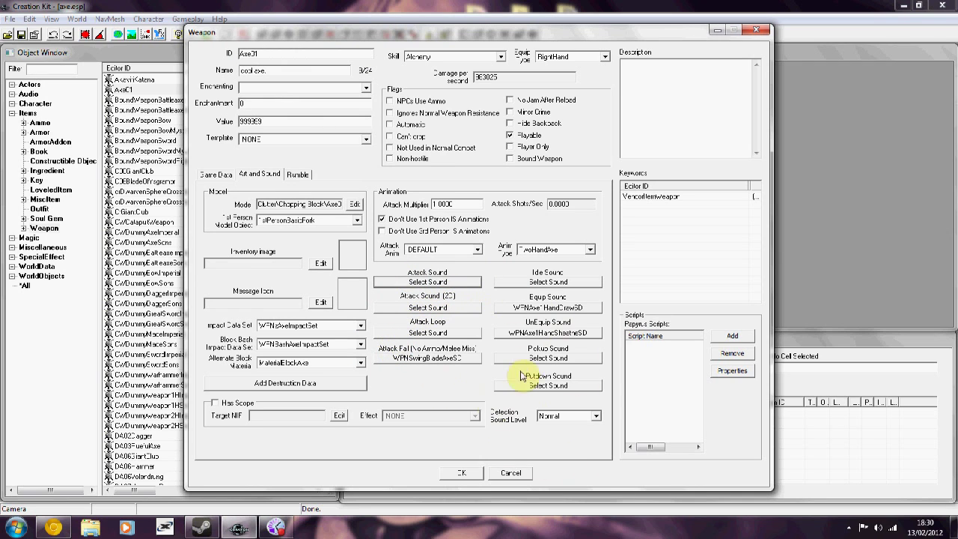
- Return to the weapon's game data, accept all the weapon changes and save the plugin
left_click(216, 174)
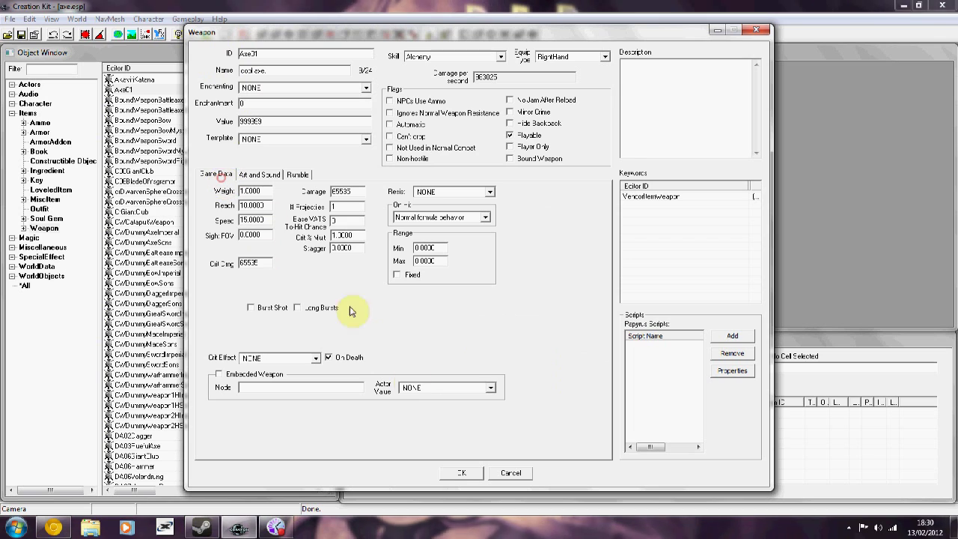
left_click(458, 473)
key("ctrl+s")
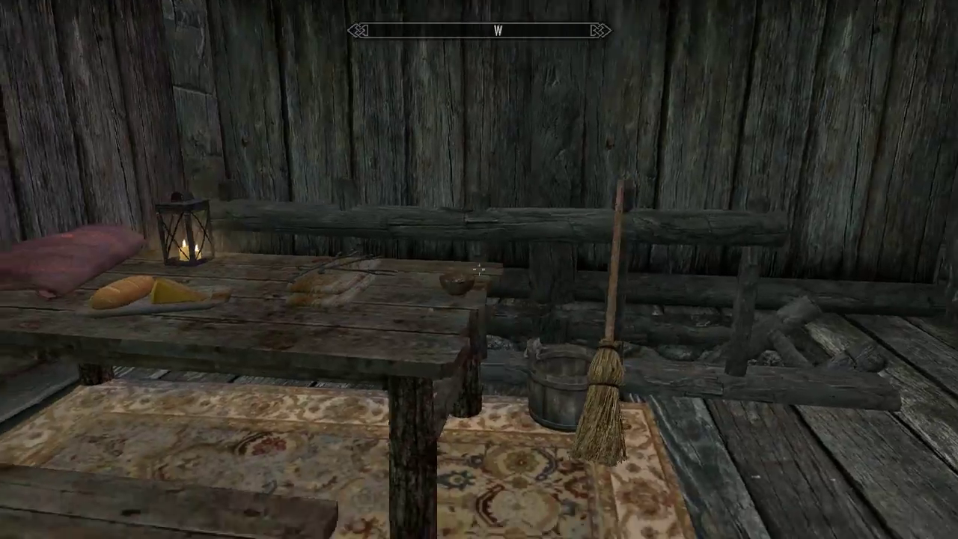
key("w")
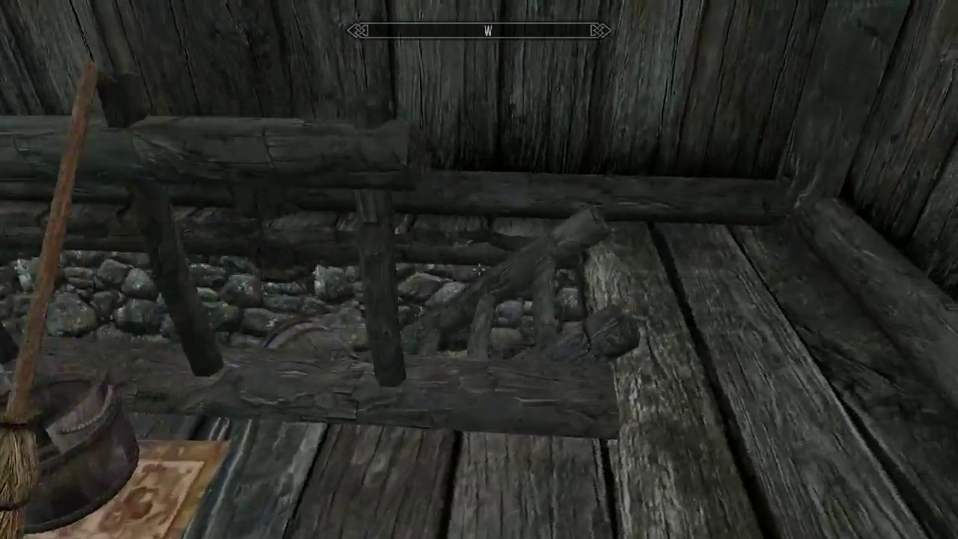
key("w")
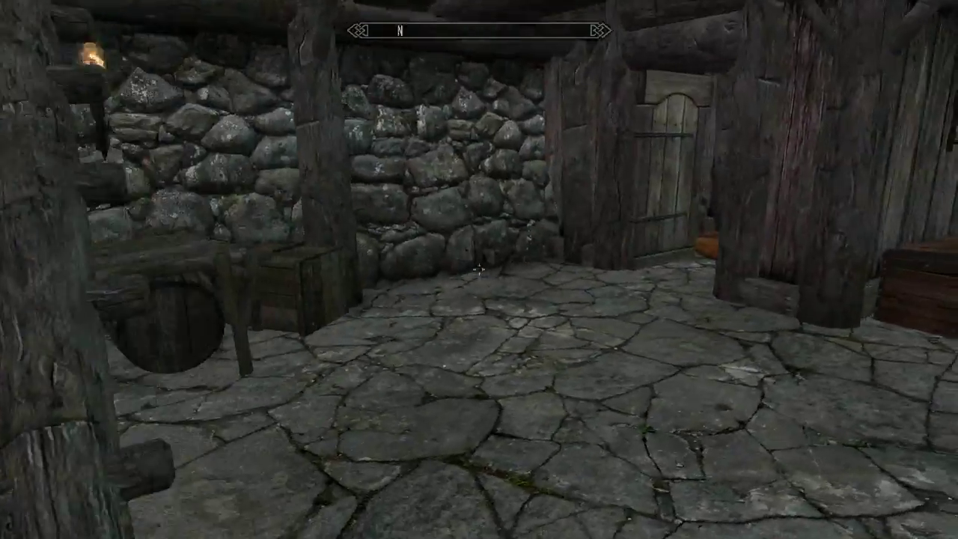
- Walk over to the wooden trough on the cellar floor and pick up the weapon named cool axe
key("w")
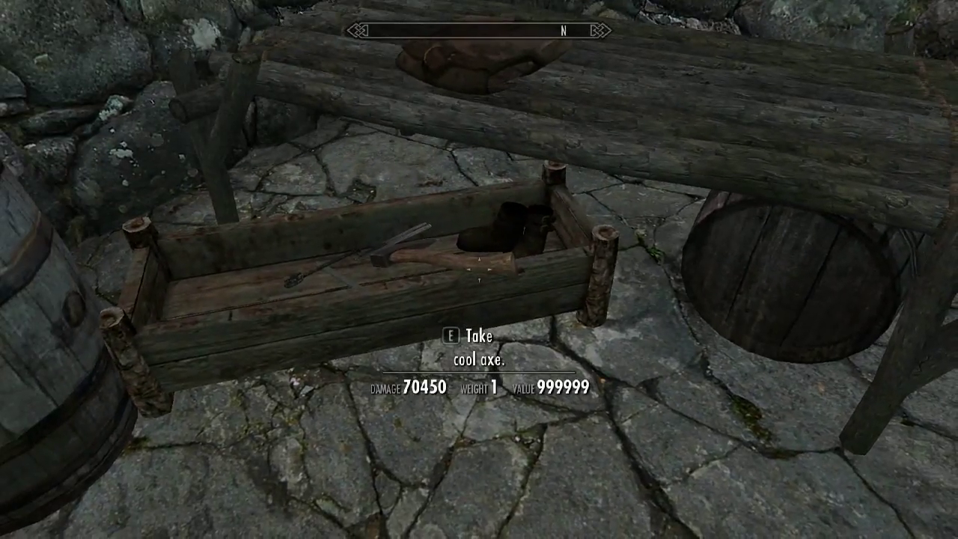
key("e")
key("s")
key("s")
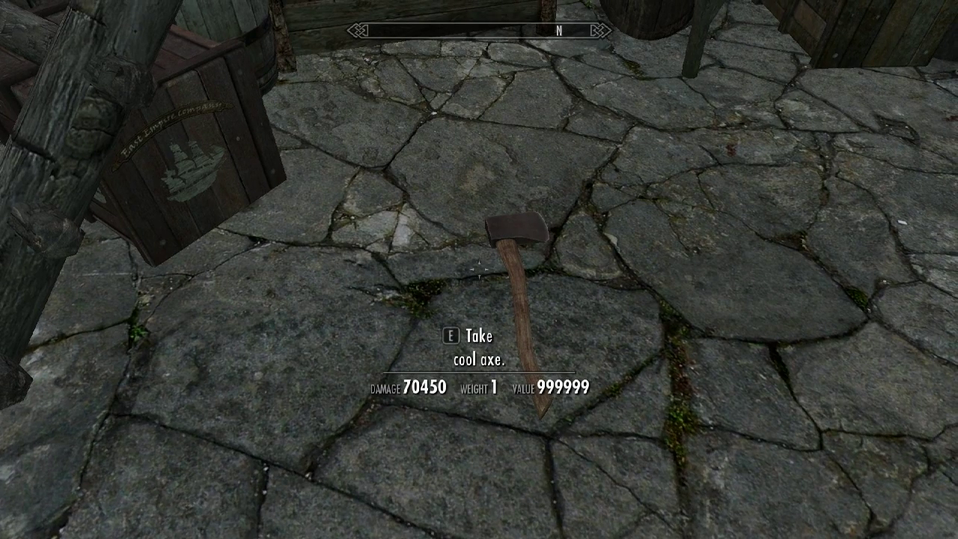
key("e")
- Find the cool axe. among the carried weapons in the inventory and equip it
key("Tab")
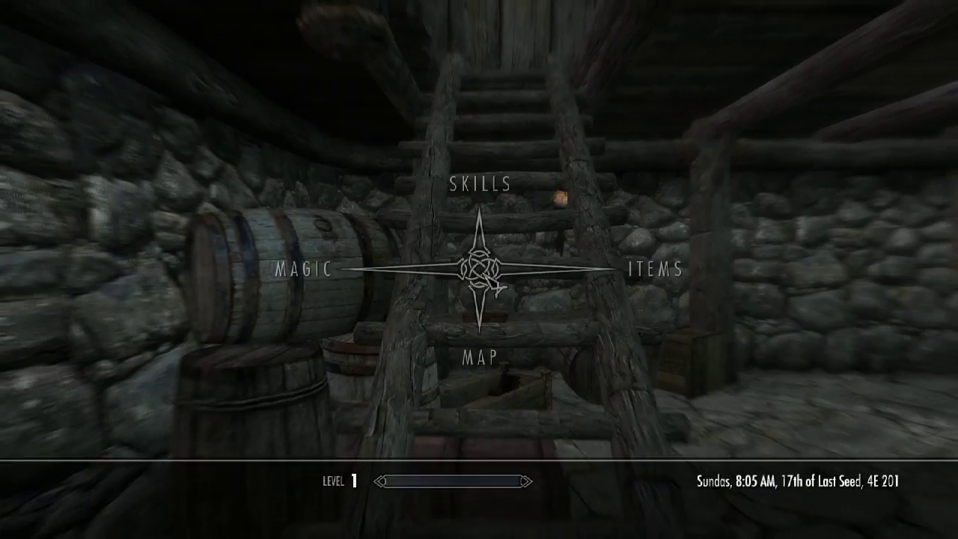
left_click(553, 271)
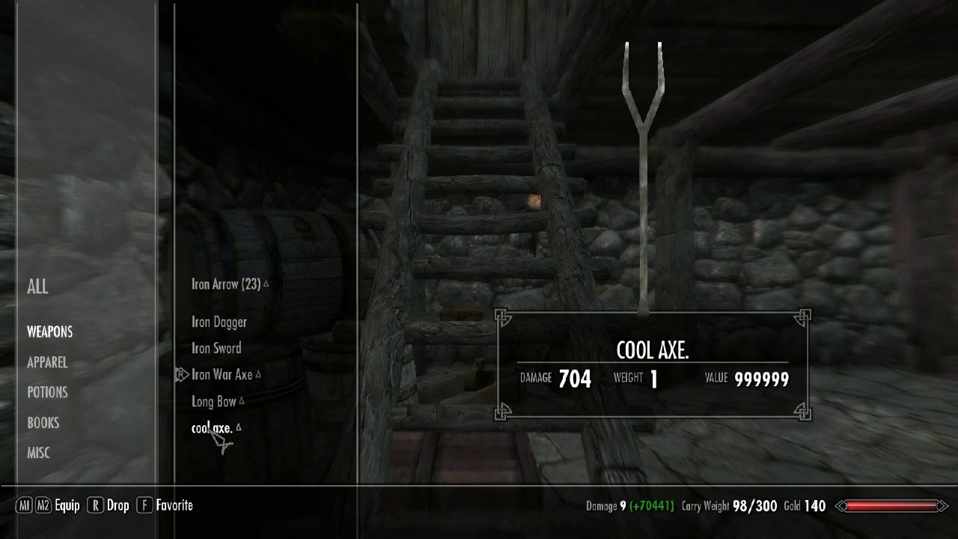
scroll(479, 269, "down", 4)
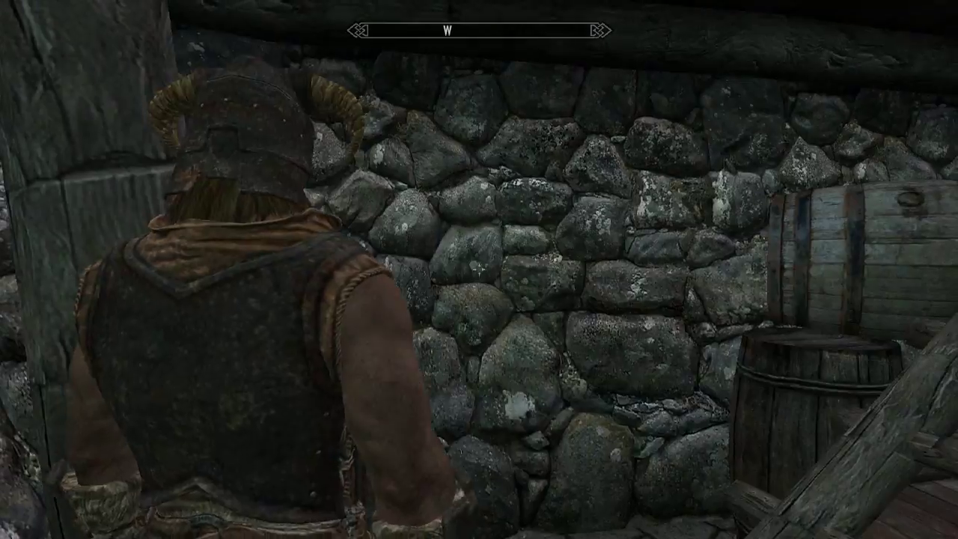
- Climb to the house's upper floor, switch to first-person view and draw the equipped weapon facing the door
key("w")
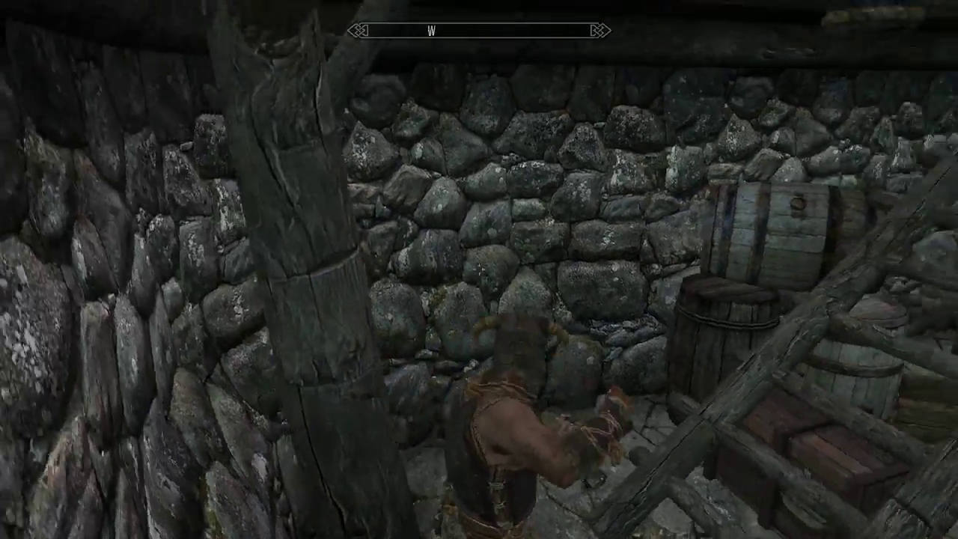
key("w")
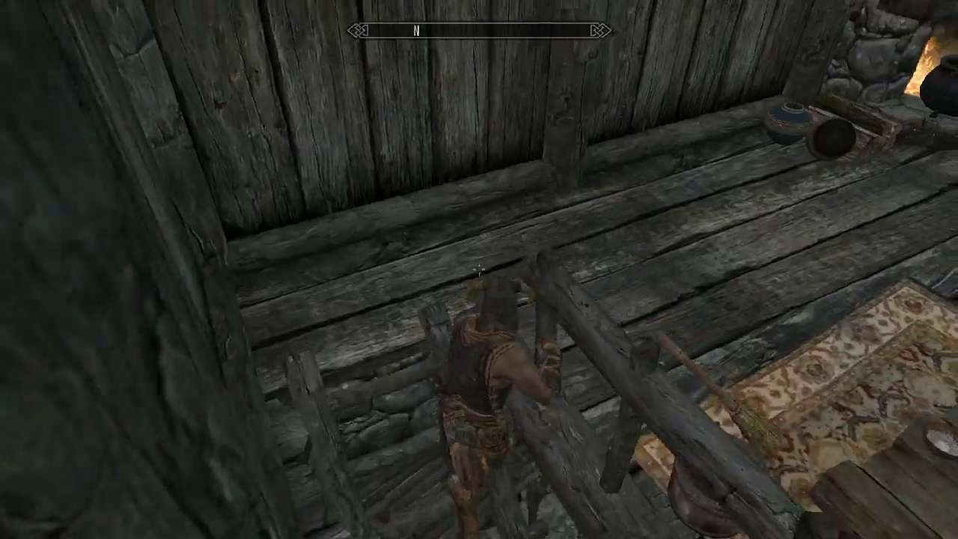
key("w")
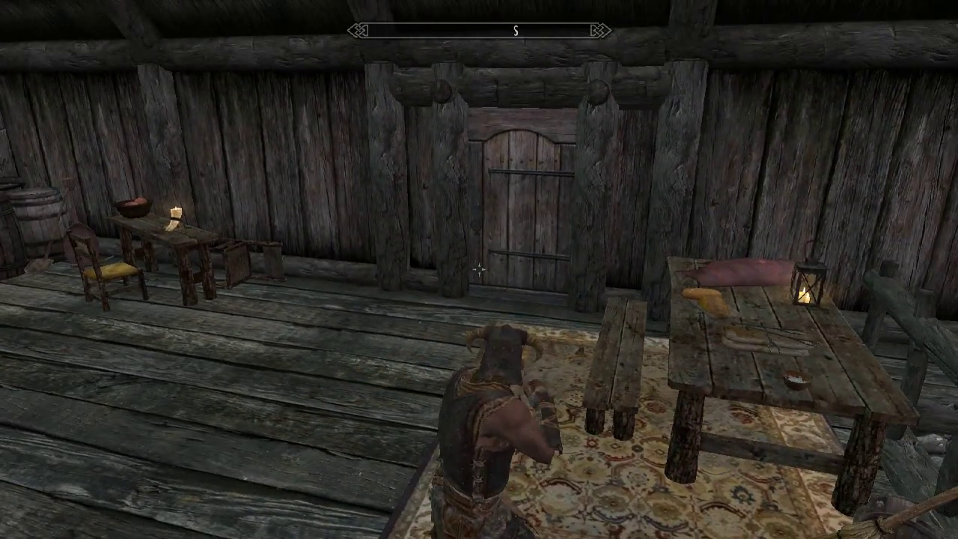
key("f")
key("r")
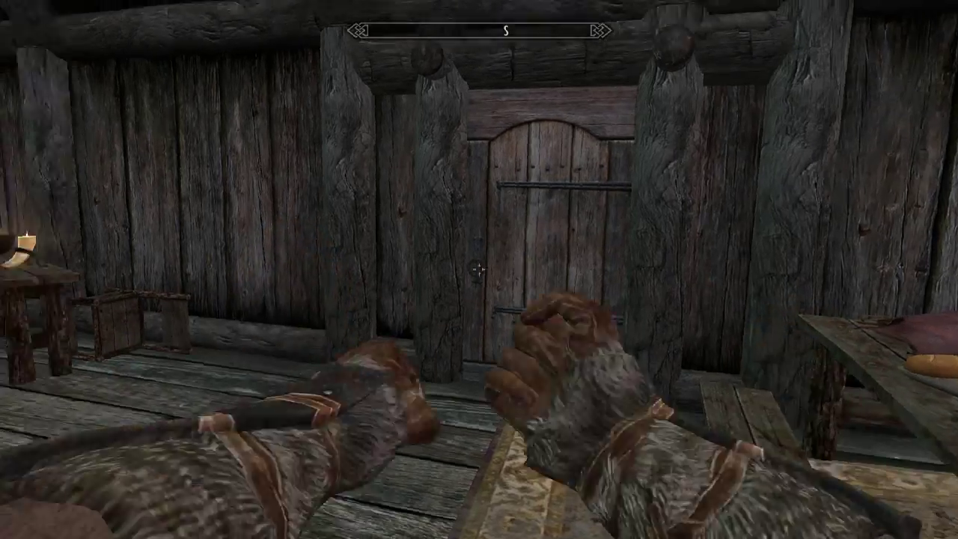
key("r")
- Leave the house, follow the path into Riverwood and strike the villager near the water mill with the weapon
key("w")
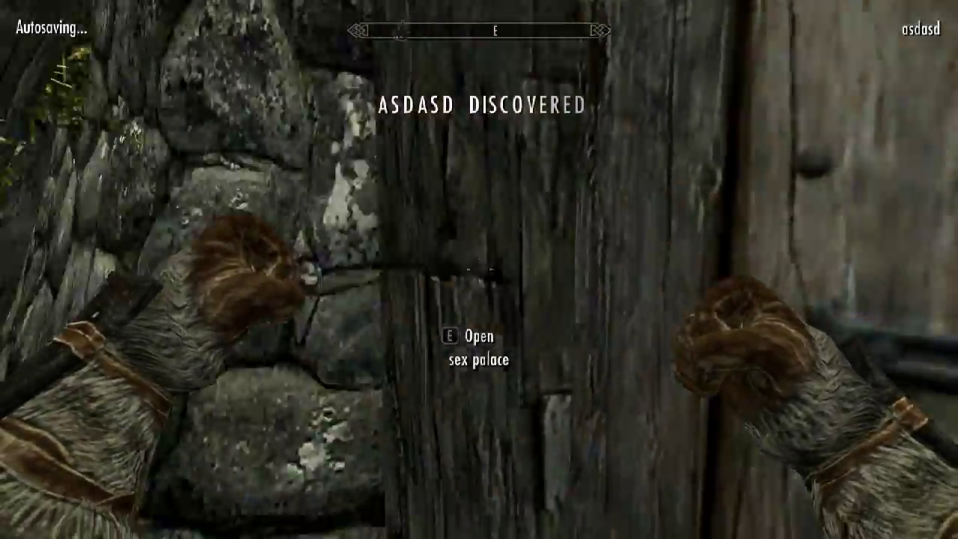
key("w")
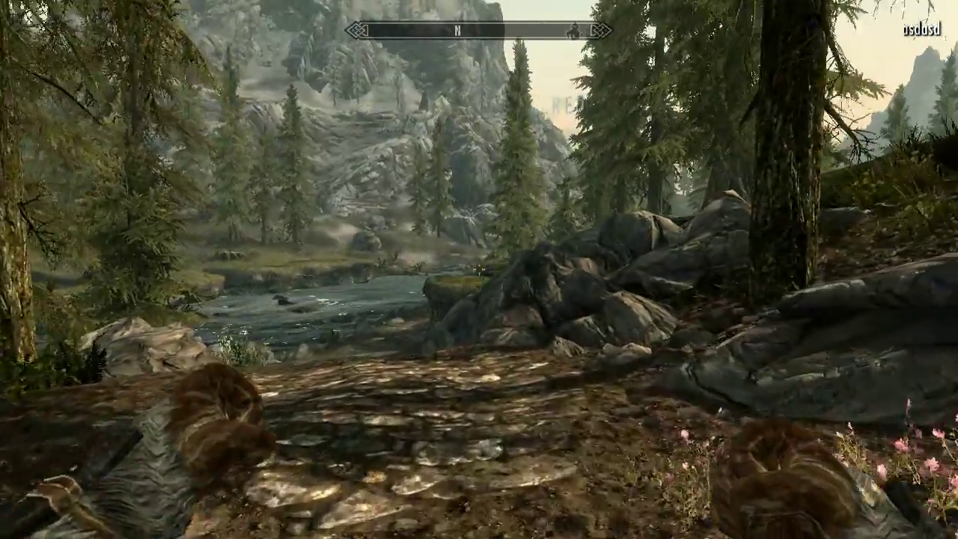
key("w")
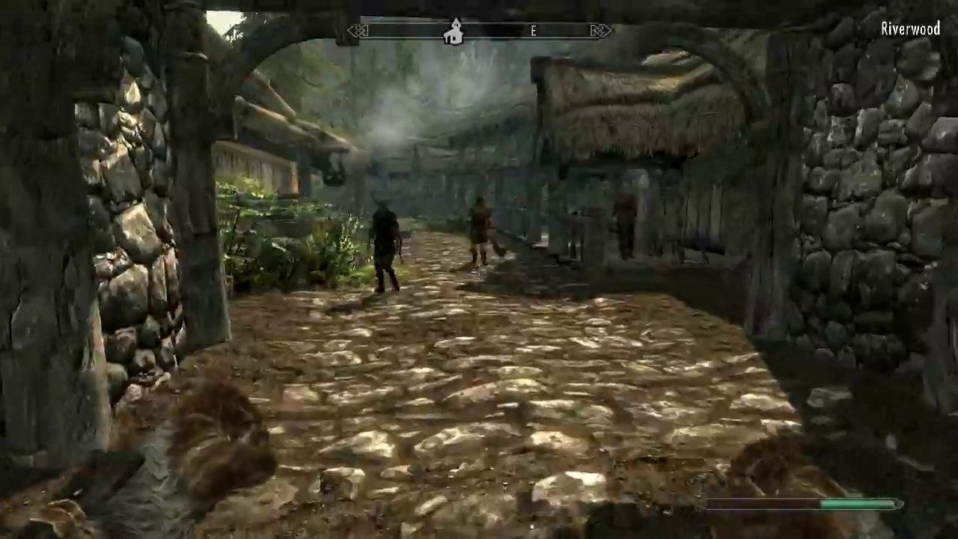
key("w")
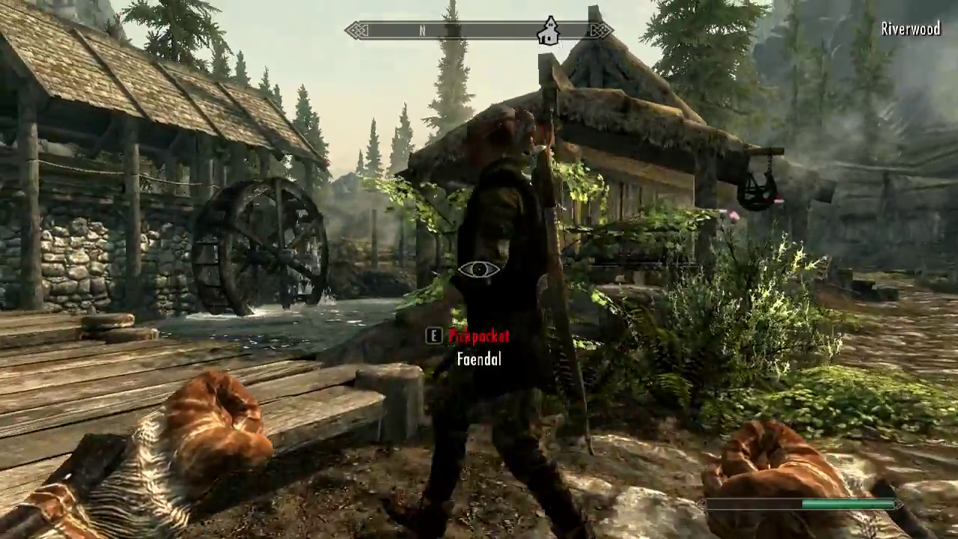
left_click(479, 270)
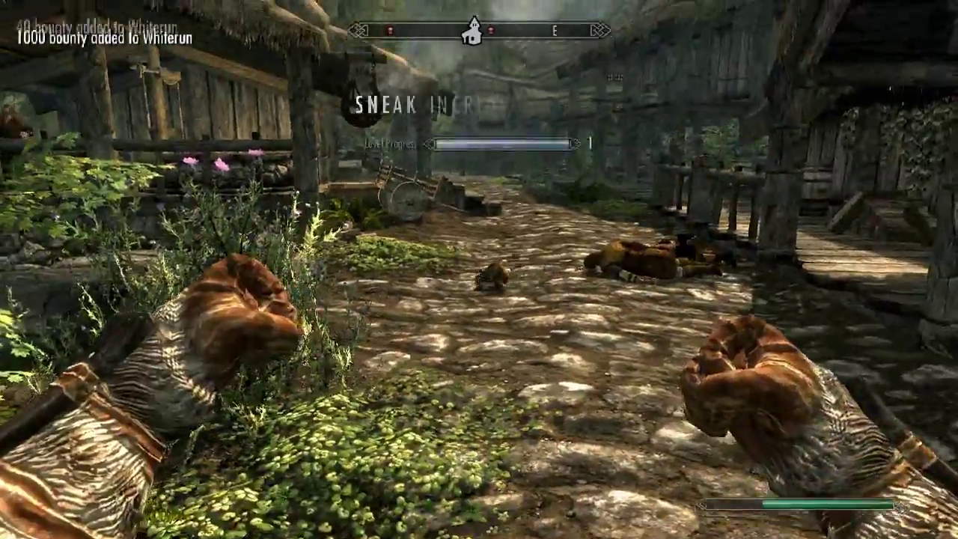
- Continue along Riverwood's main road and attack the villager wielding a two-handed axe
key("w")
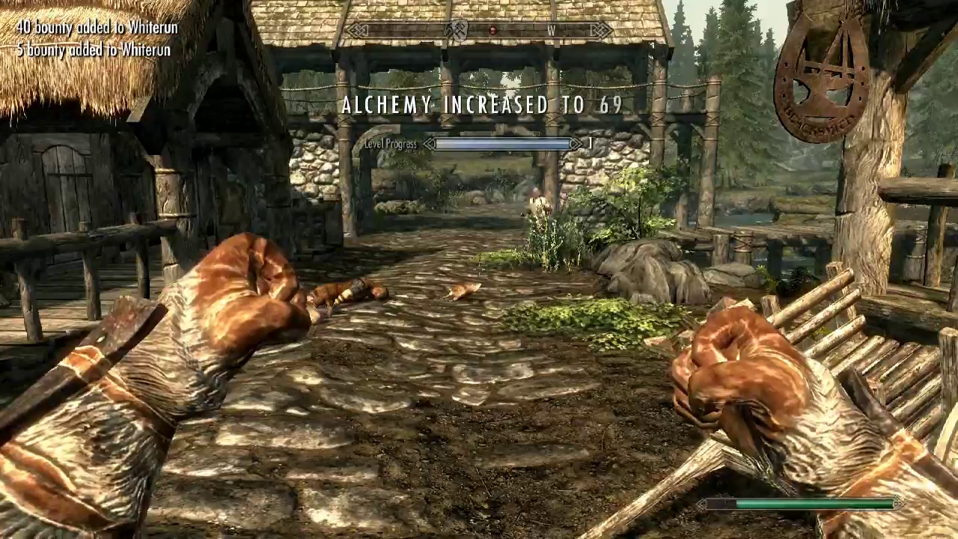
key("w")
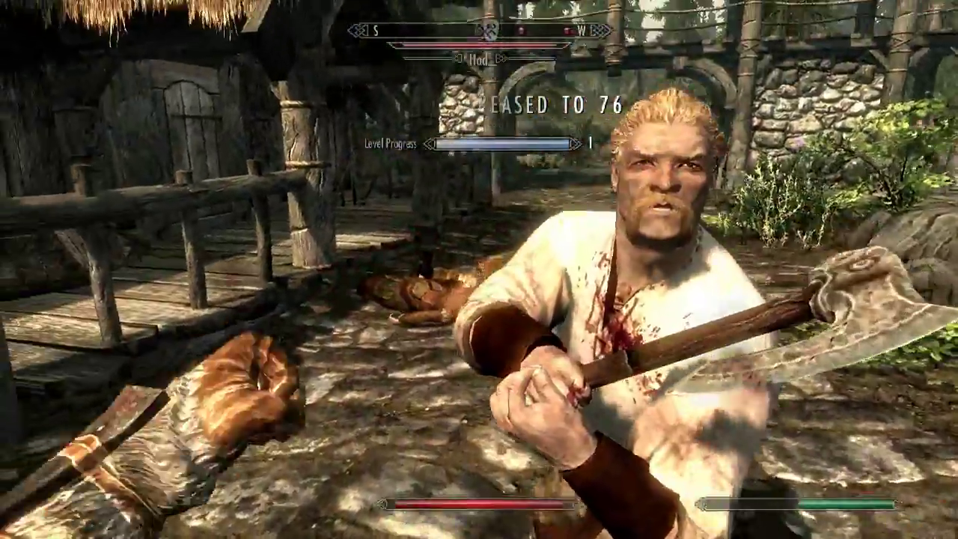
left_click(479, 270)
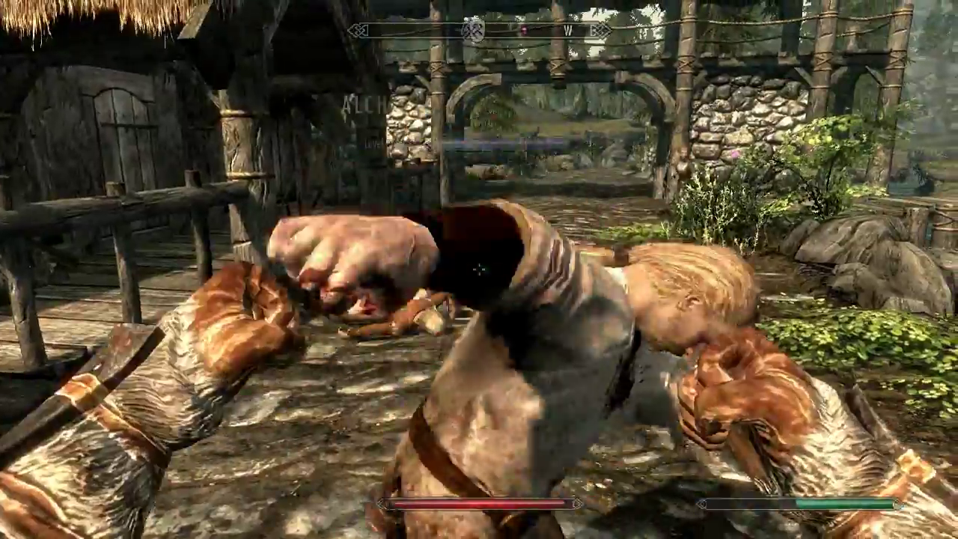
- Move past the forge and along the wooden walkway to the house with the front stairs
key("w")
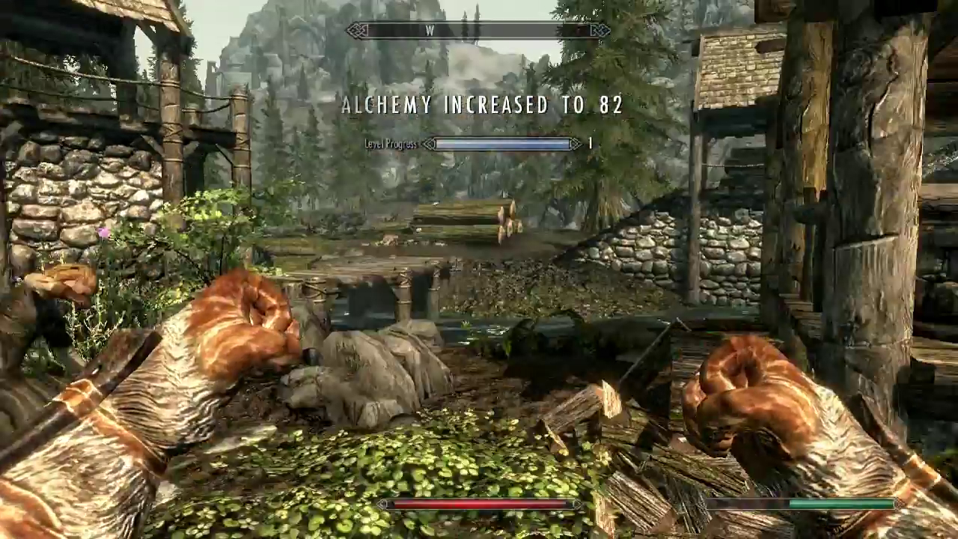
key("a")
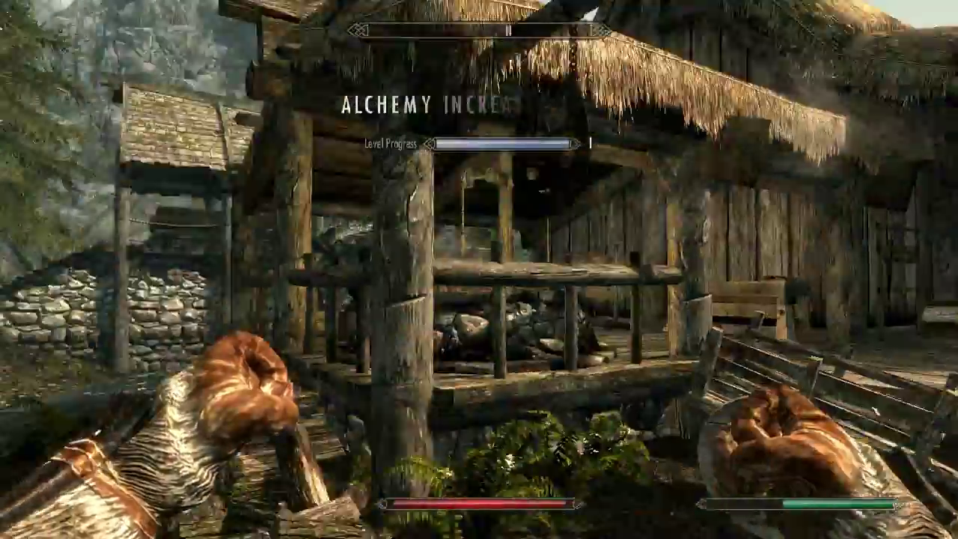
key("alt+w")
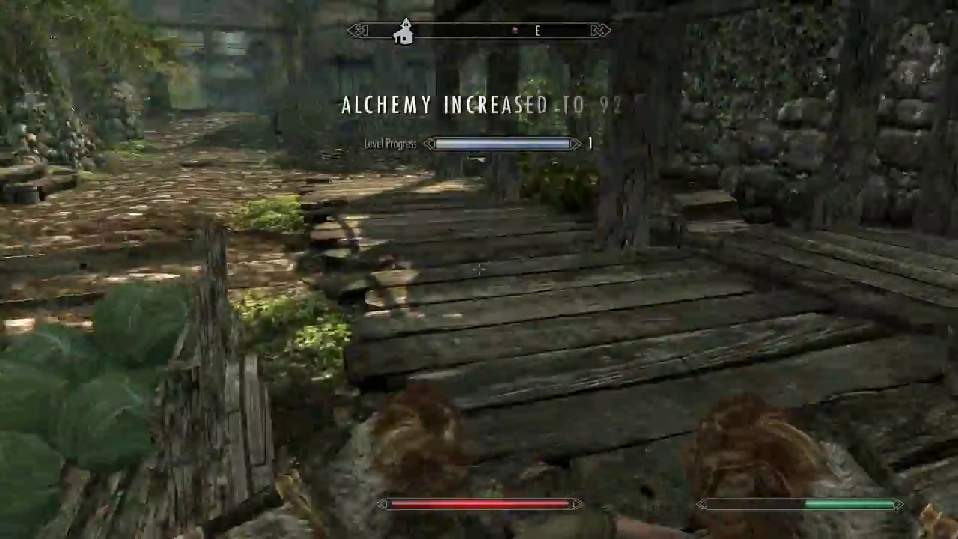
key("w")
key("w")
key("w")
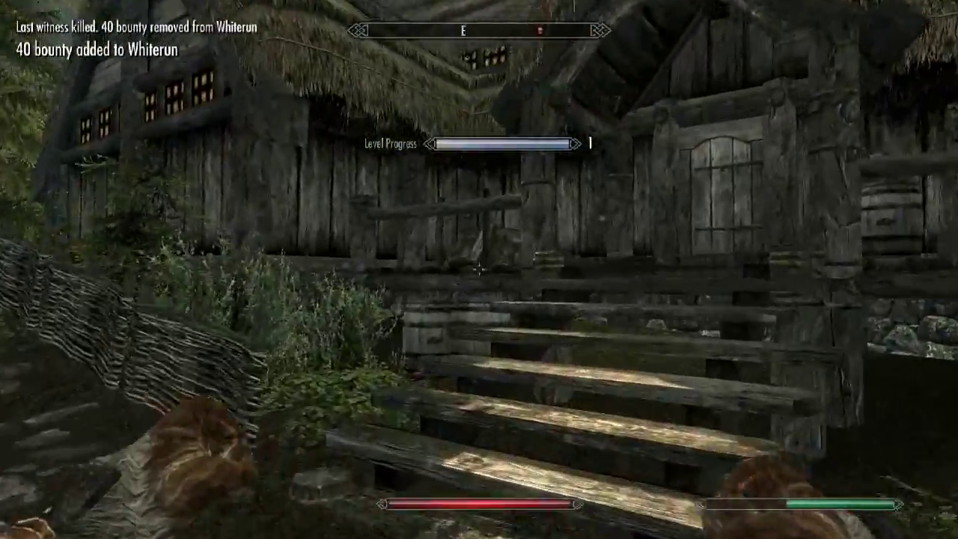